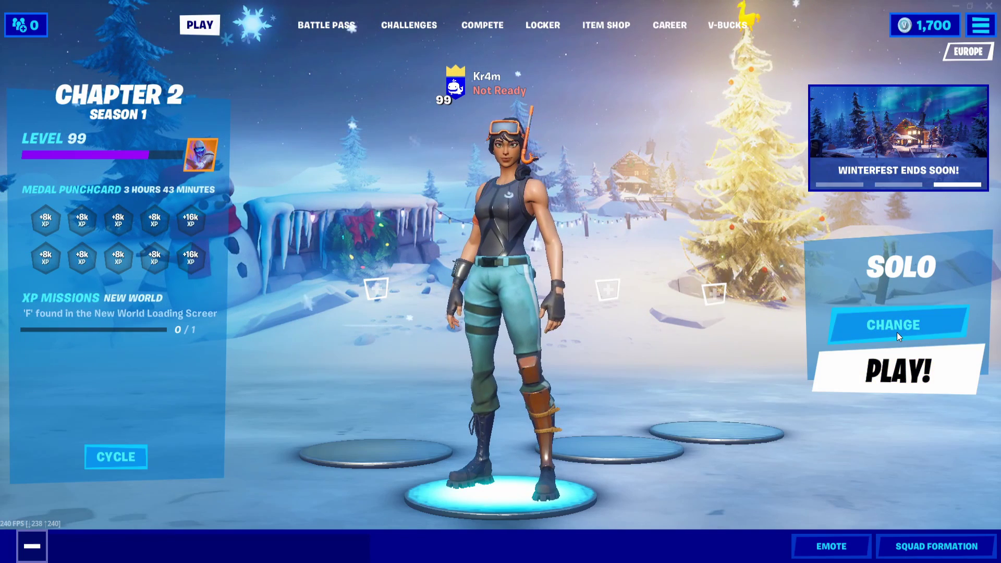
{"action": "key", "text": "Return"}
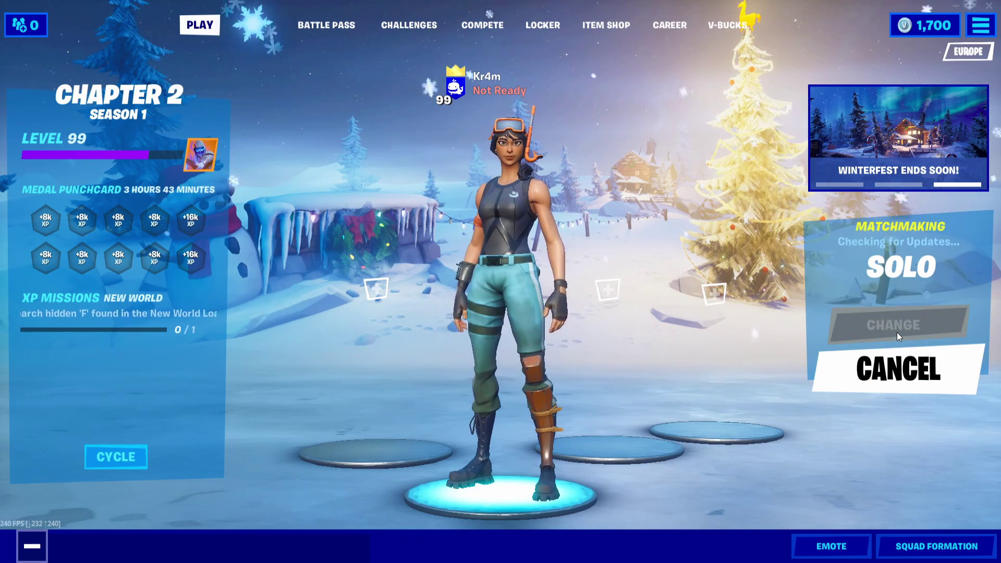
{"action": "key", "text": "Escape"}
{"action": "key", "text": "Escape"}
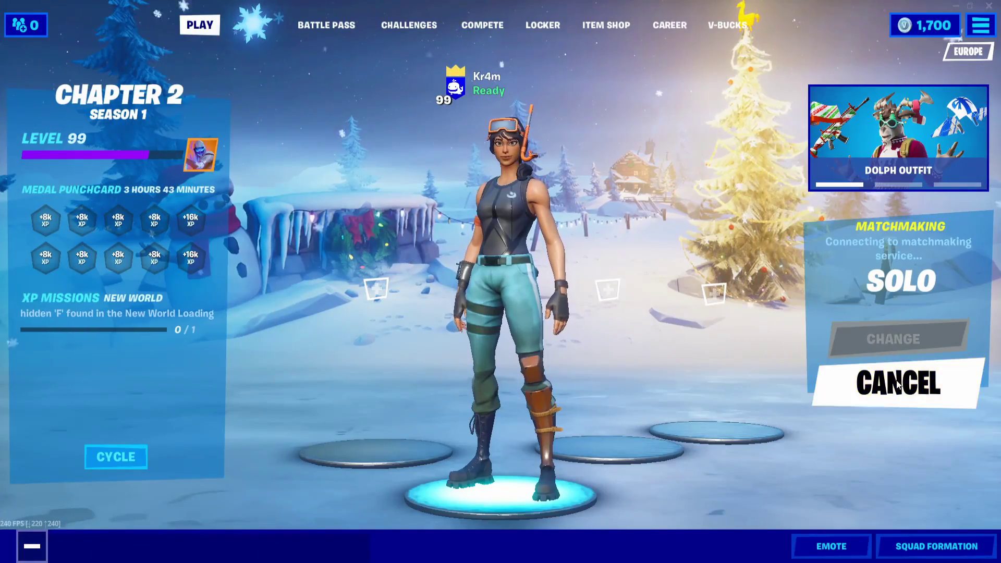
{"action": "left_click", "coordinate": [897, 373]}
{"action": "left_click", "coordinate": [891, 309]}
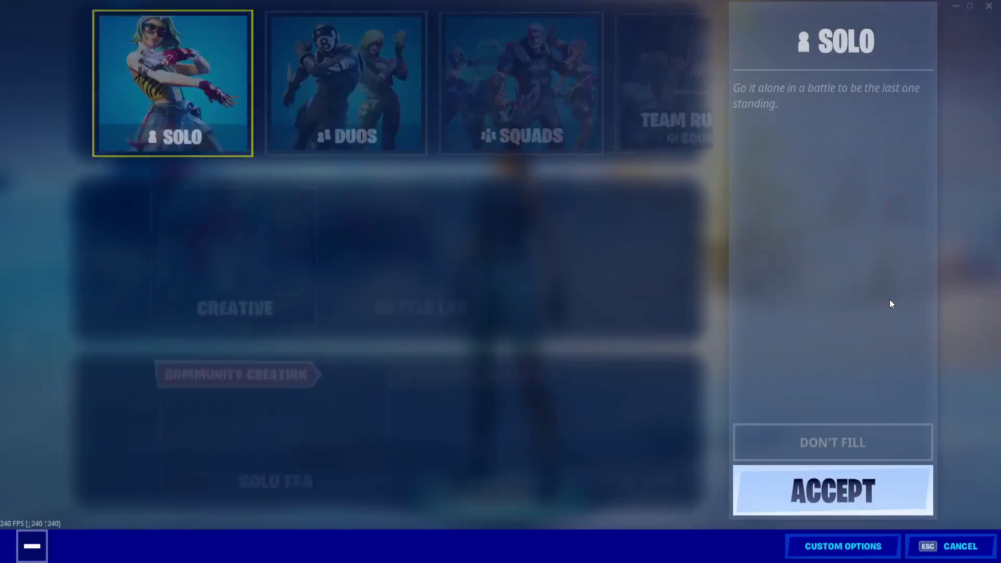
{"action": "key", "text": "Escape"}
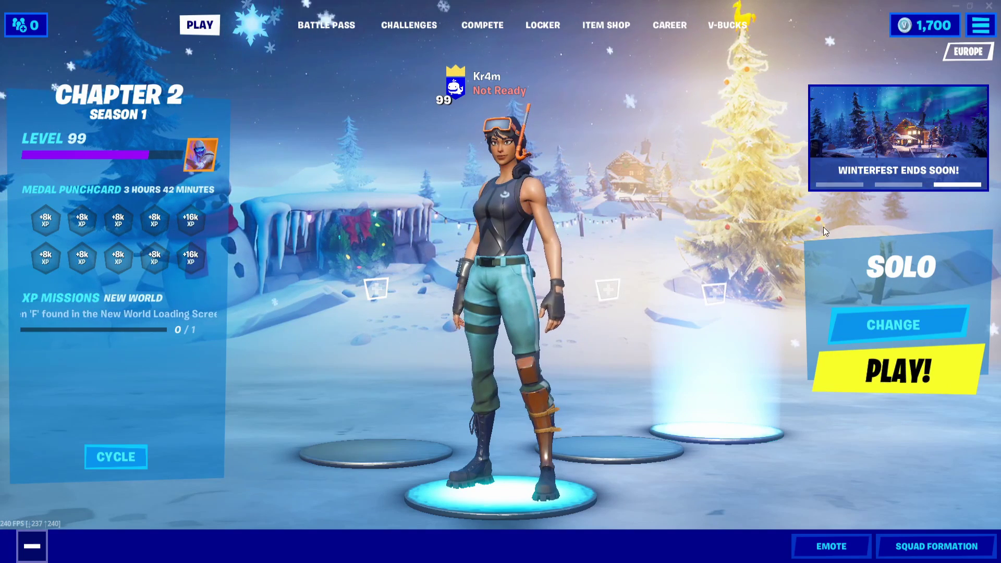
Cycle the window mode in the game's video settings through its options back to Fullscreen, apply it and return to the lobby.
{"action": "left_click", "coordinate": [980, 25]}
{"action": "left_click", "coordinate": [840, 54]}
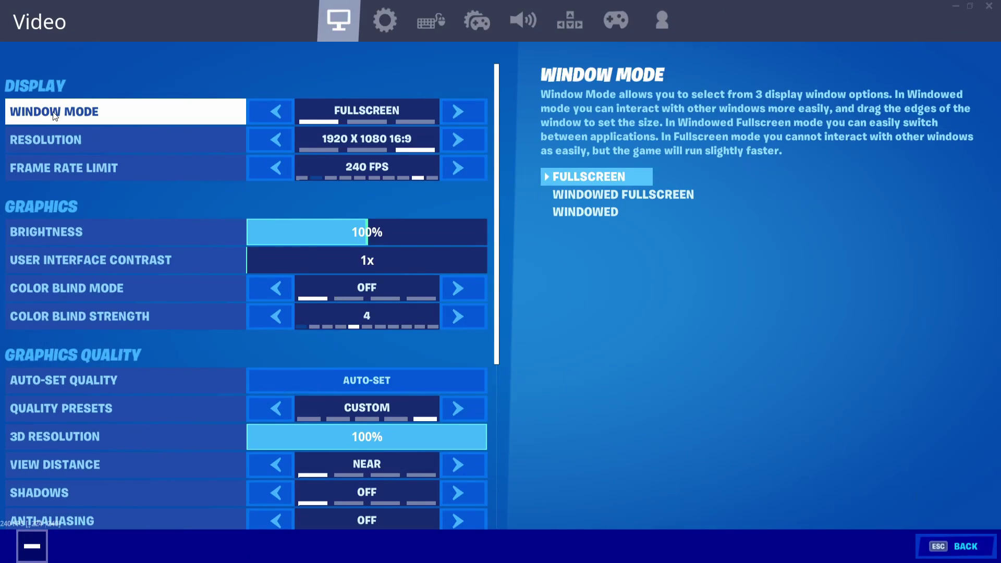
{"action": "left_click", "coordinate": [461, 108]}
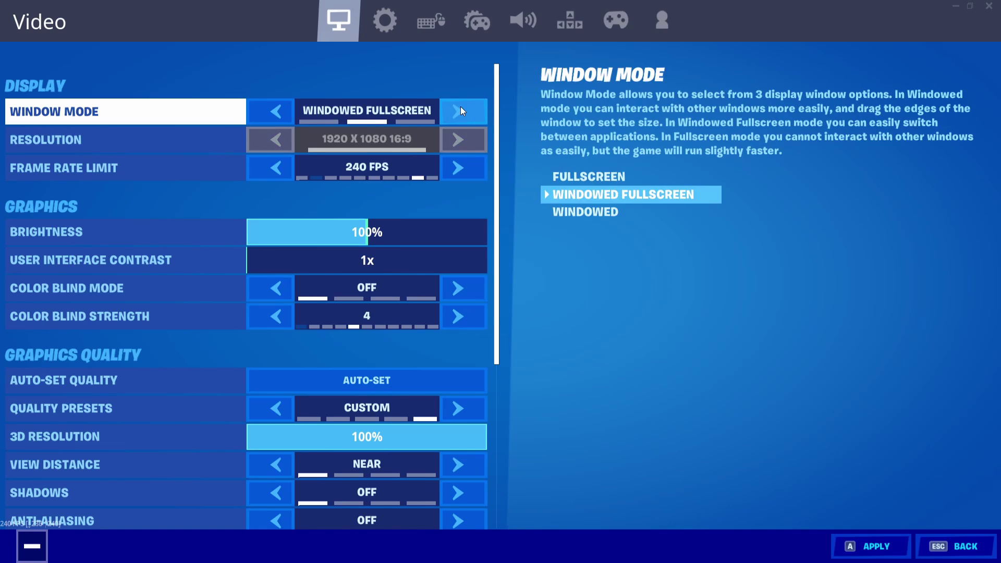
{"action": "left_click", "coordinate": [461, 107]}
{"action": "left_click", "coordinate": [462, 107]}
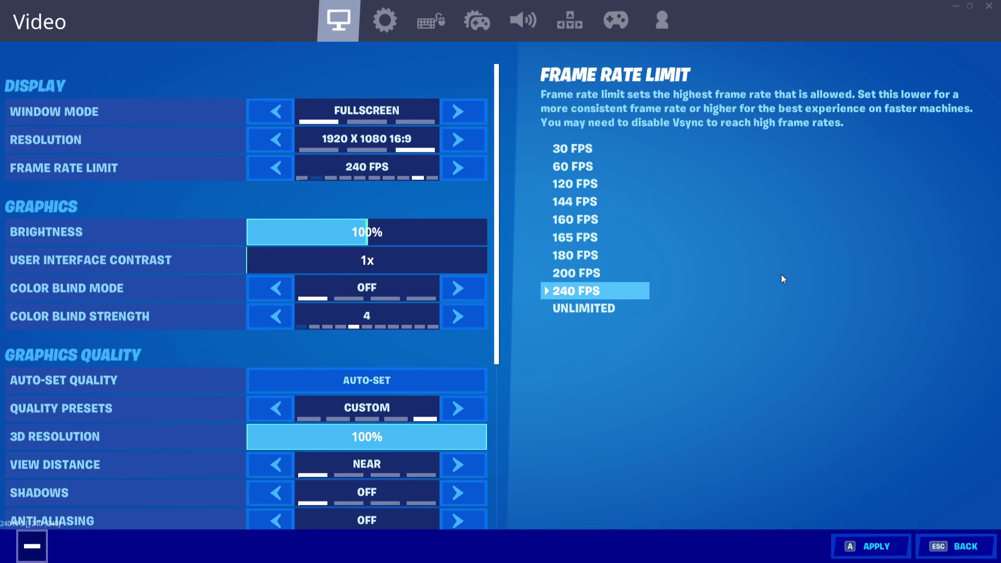
{"action": "key", "text": "a"}
{"action": "key", "text": "Escape"}
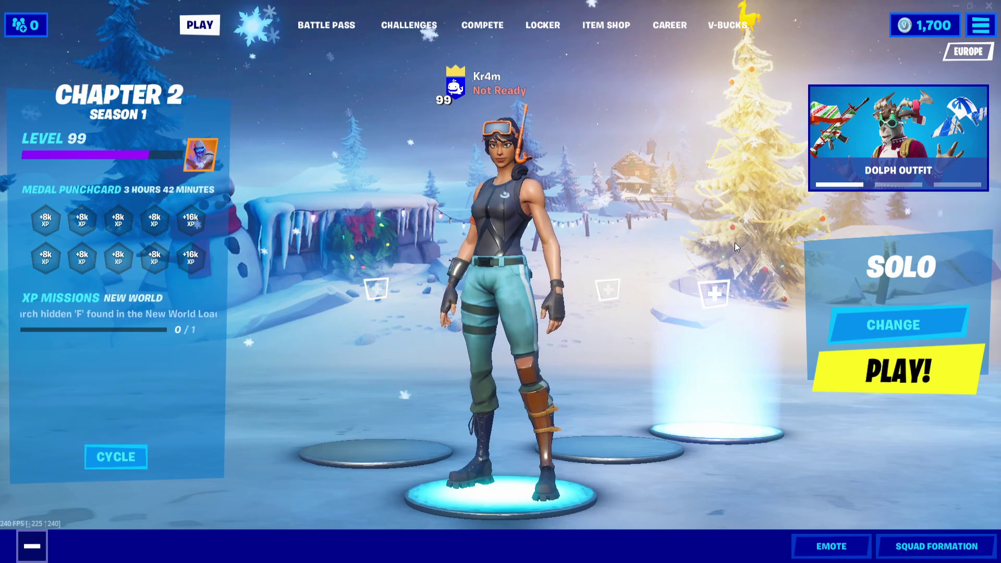
Switch to the Windows desktop, search for %appdata% and open the AppData\Local folder in File Explorer.
{"action": "key", "text": "super+d"}
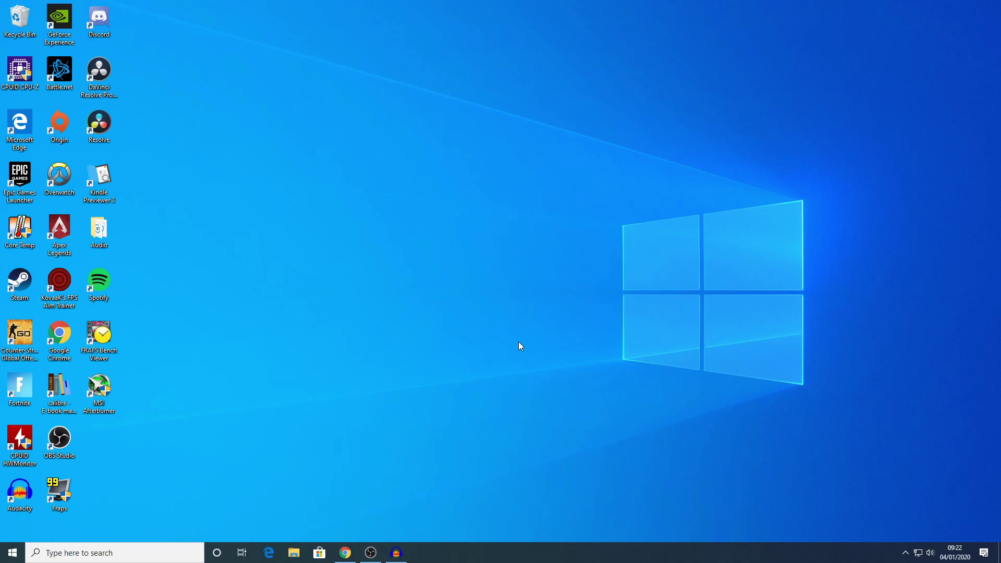
{"action": "left_click", "coordinate": [114, 554]}
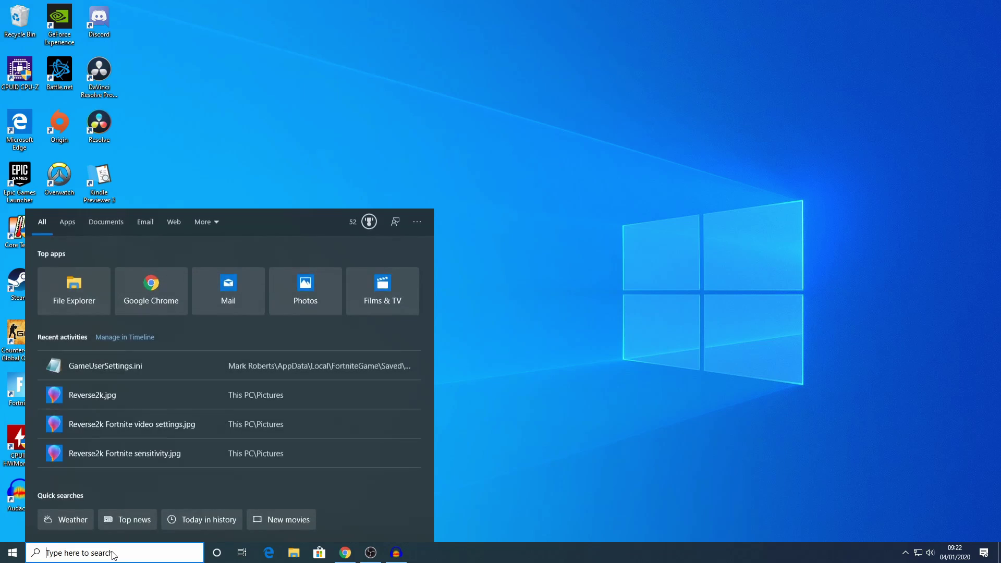
{"action": "type", "text": "%appda"}
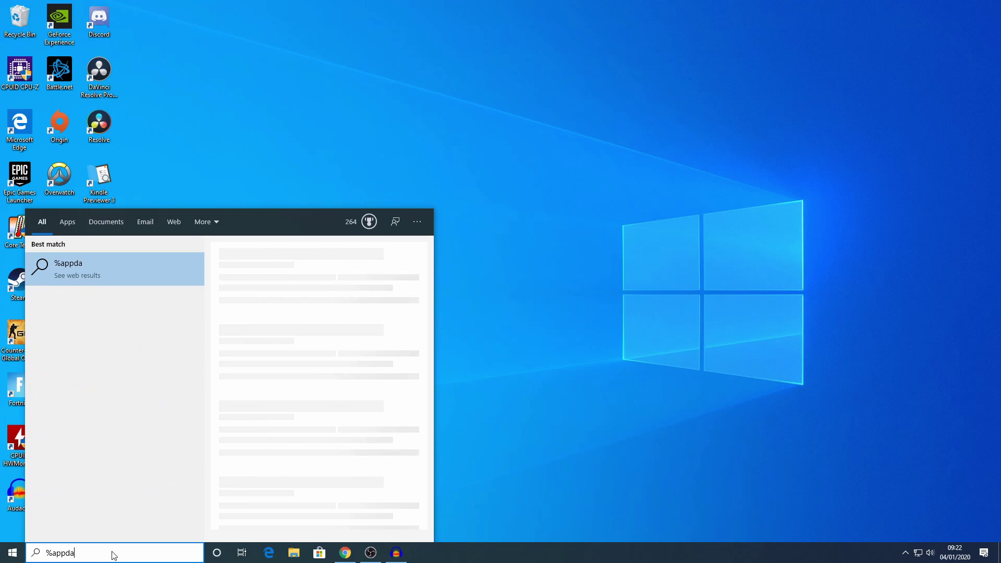
{"action": "type", "text": "ta%"}
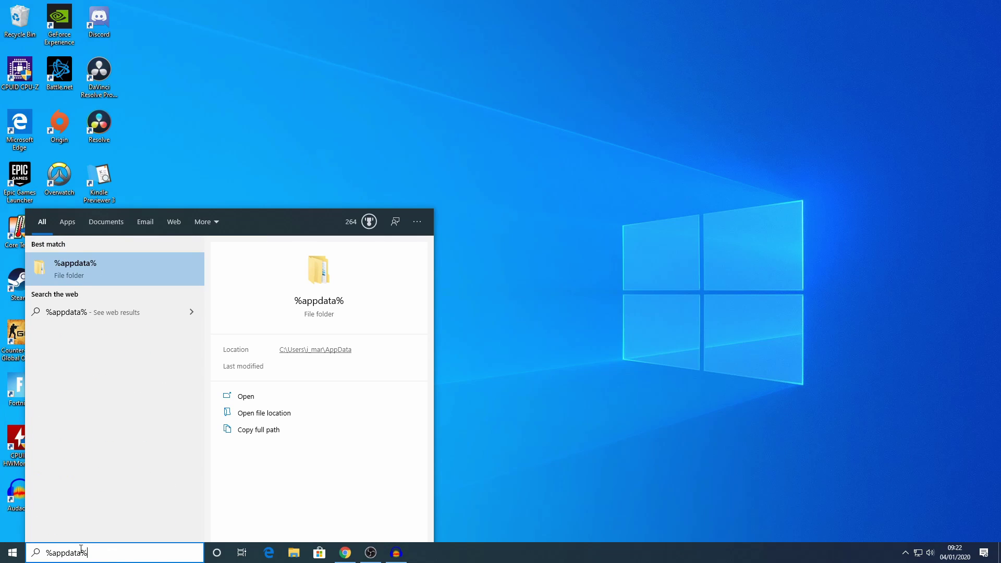
{"action": "left_click", "coordinate": [131, 280]}
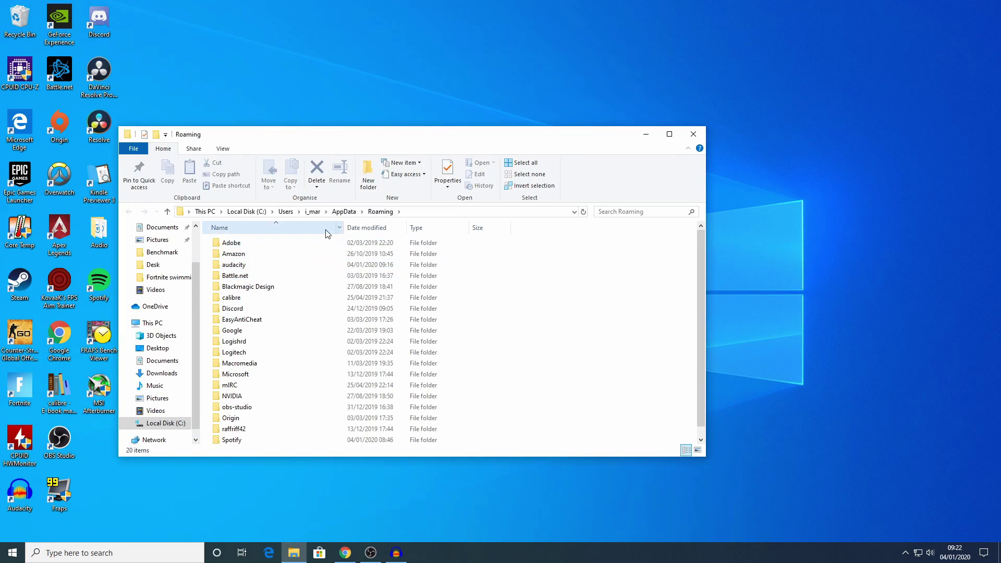
{"action": "left_click", "coordinate": [344, 212]}
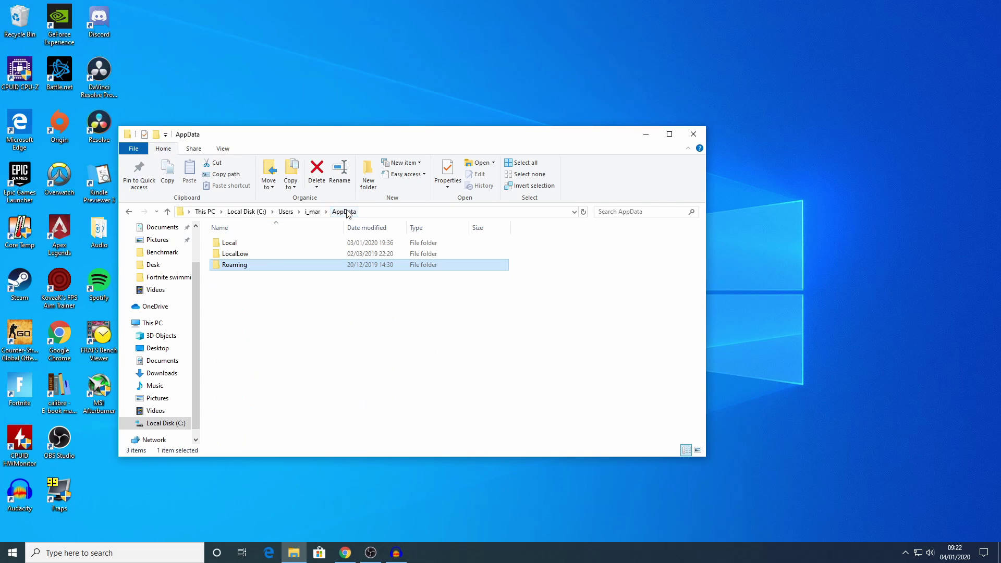
{"action": "double_click", "coordinate": [257, 245]}
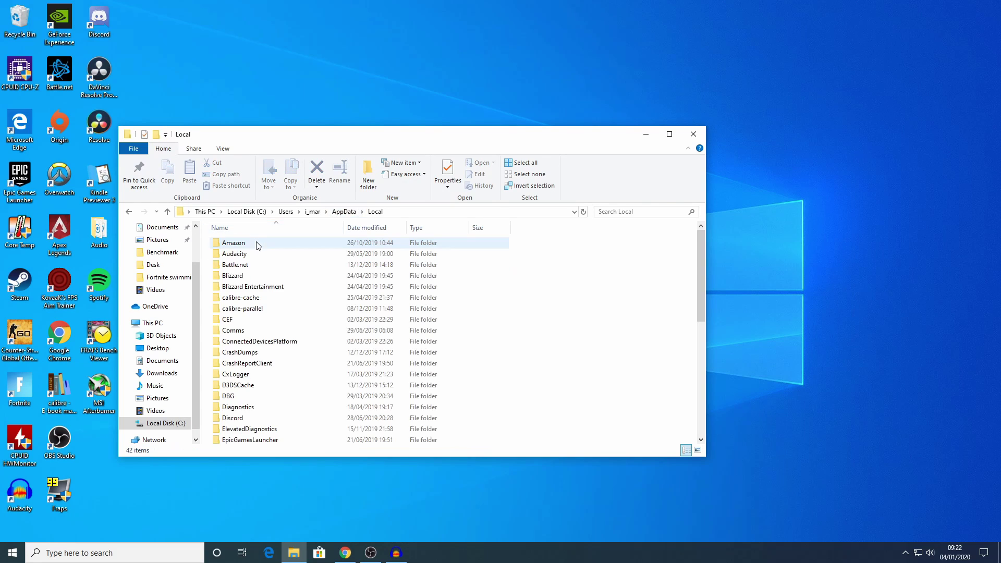
Go to FortniteGame\Saved\Config\WindowsClient and open the GameUserSettings file in Notepad.
{"action": "left_click", "coordinate": [256, 246]}
{"action": "key", "text": "f"}
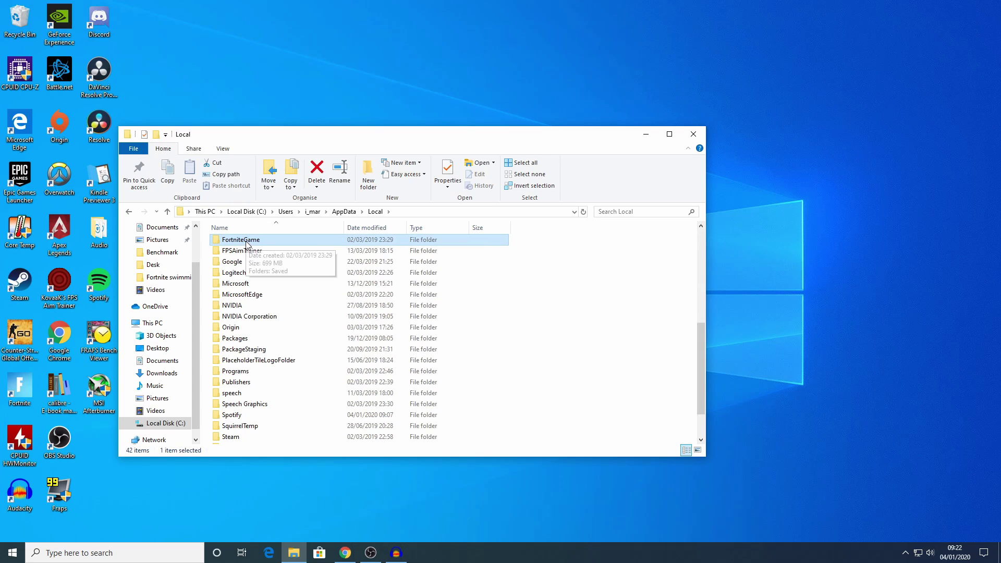
{"action": "double_click", "coordinate": [247, 241]}
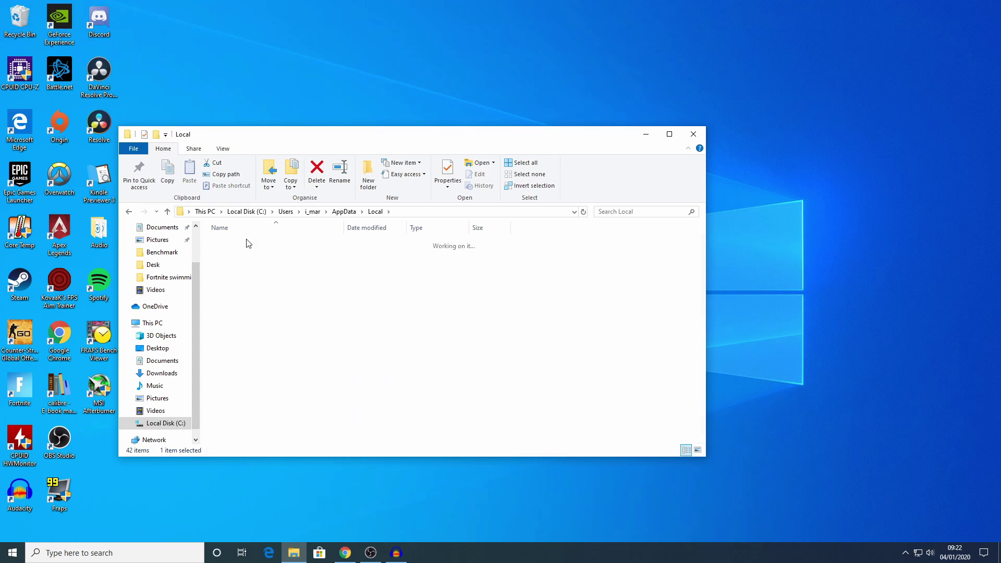
{"action": "double_click", "coordinate": [244, 245]}
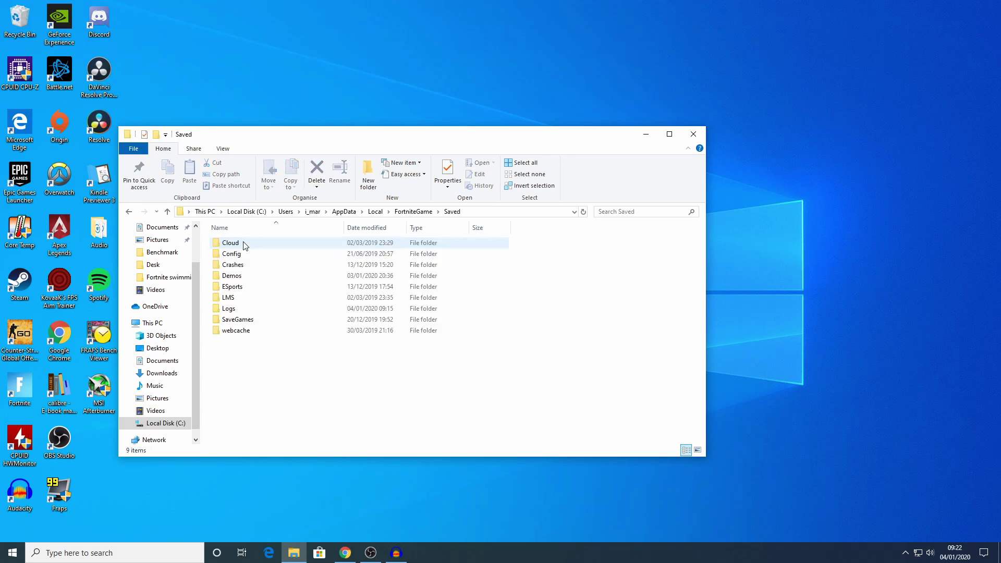
{"action": "double_click", "coordinate": [242, 255]}
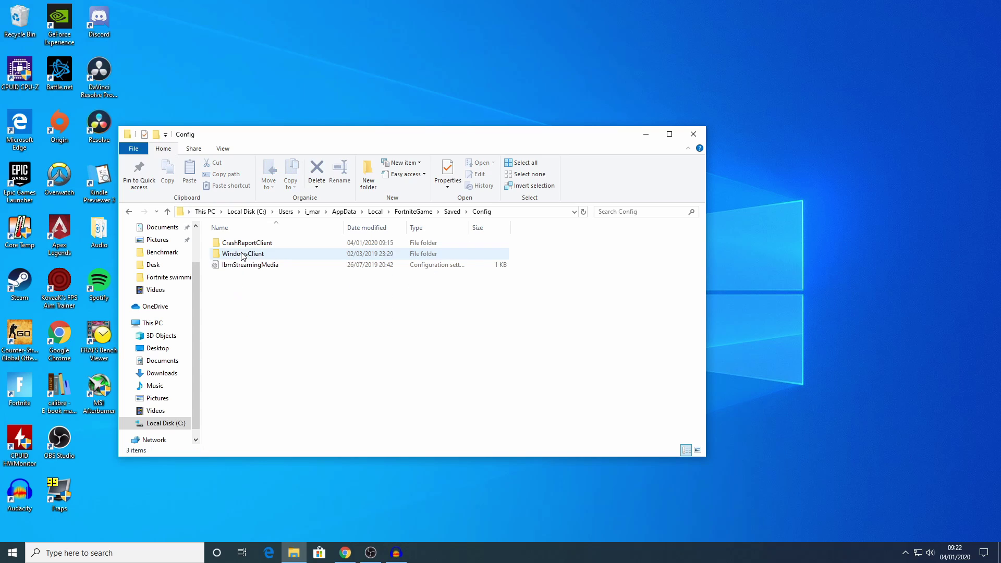
{"action": "double_click", "coordinate": [242, 254]}
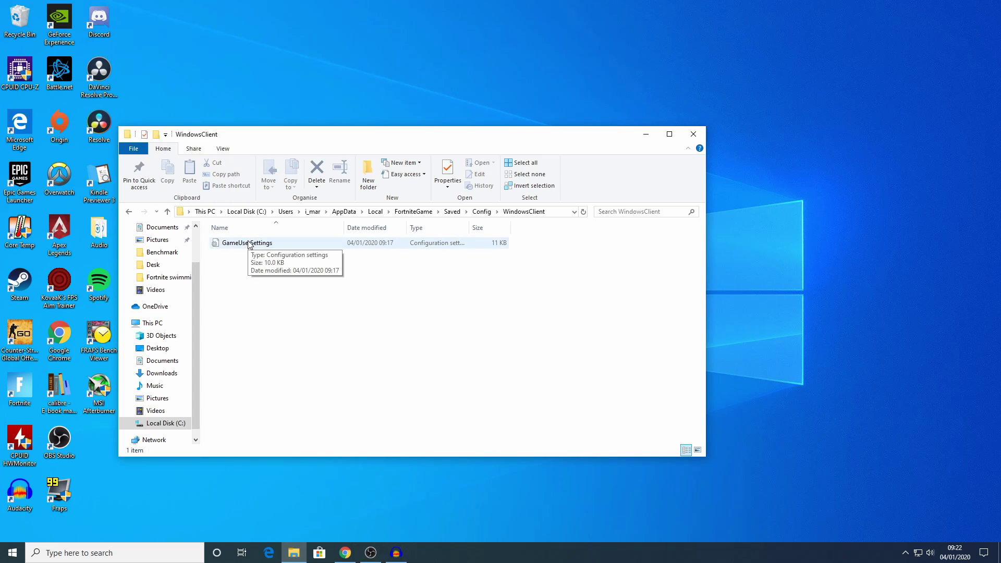
{"action": "double_click", "coordinate": [250, 243]}
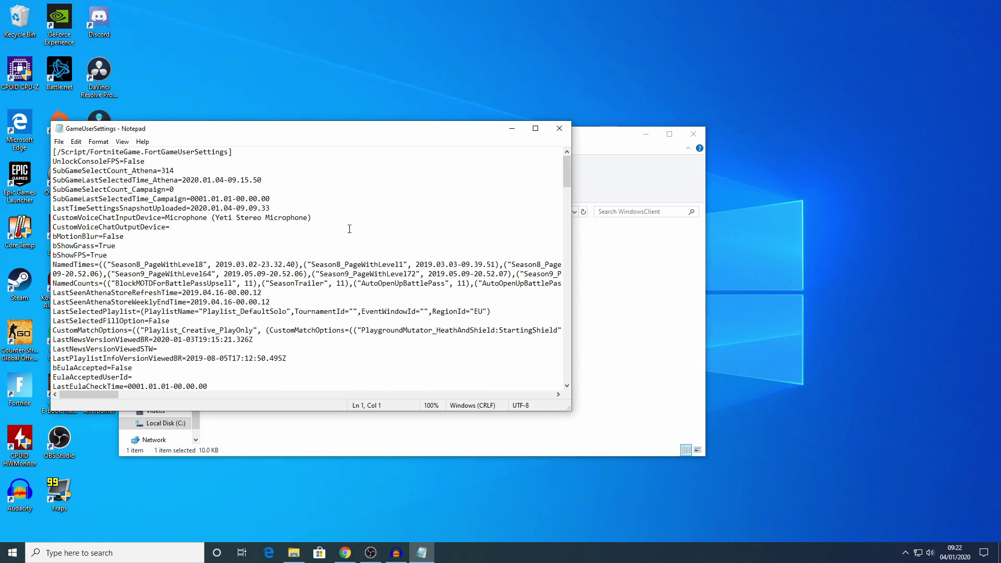
Examine the ResolutionSize and LastUserConfirmedResolutionSize lines in GameUserSettings, and close the file without changes.
{"action": "left_click_drag", "start_coordinate": [568, 182], "coordinate": [565, 233]}
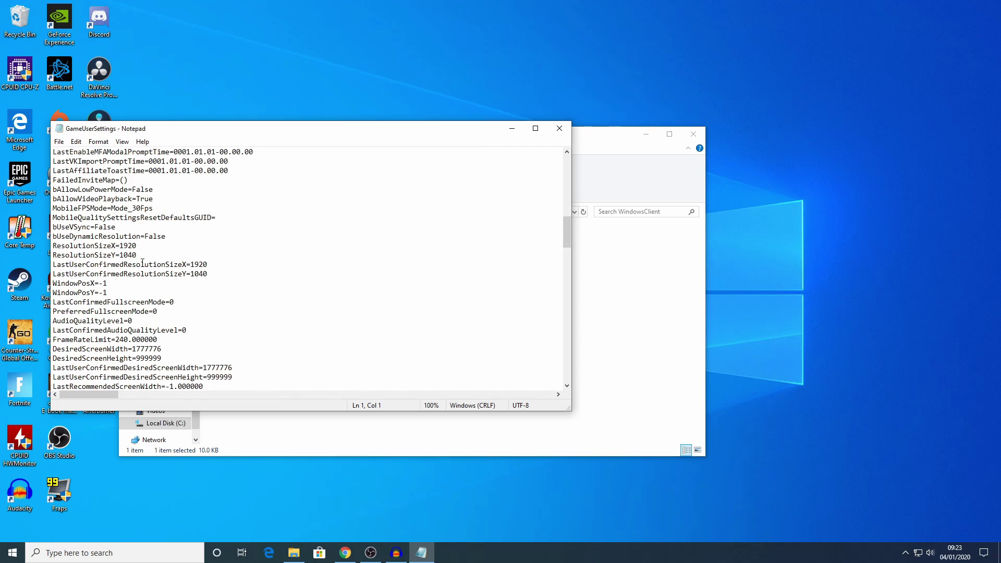
{"action": "left_click_drag", "start_coordinate": [55, 247], "coordinate": [214, 274]}
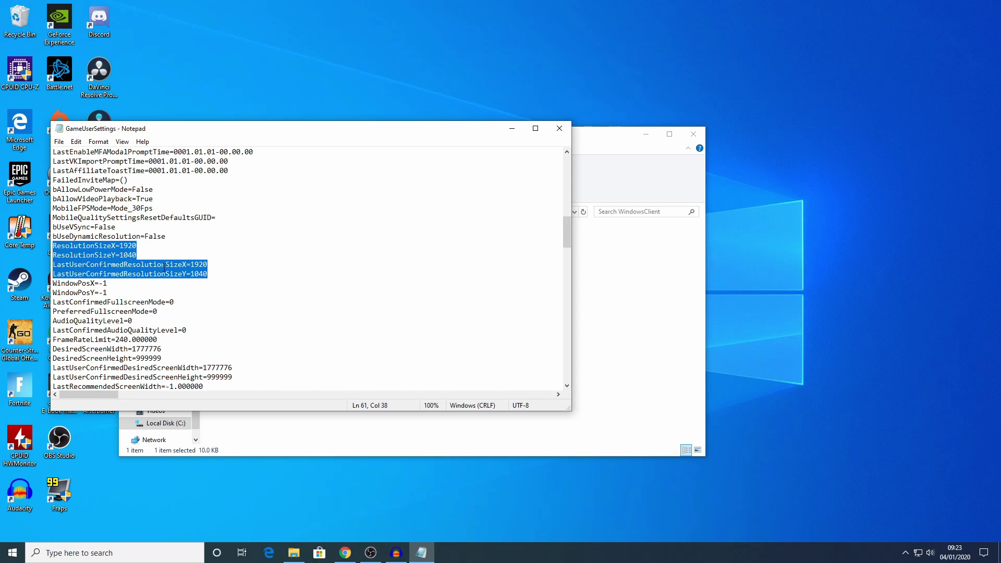
{"action": "left_click", "coordinate": [217, 273]}
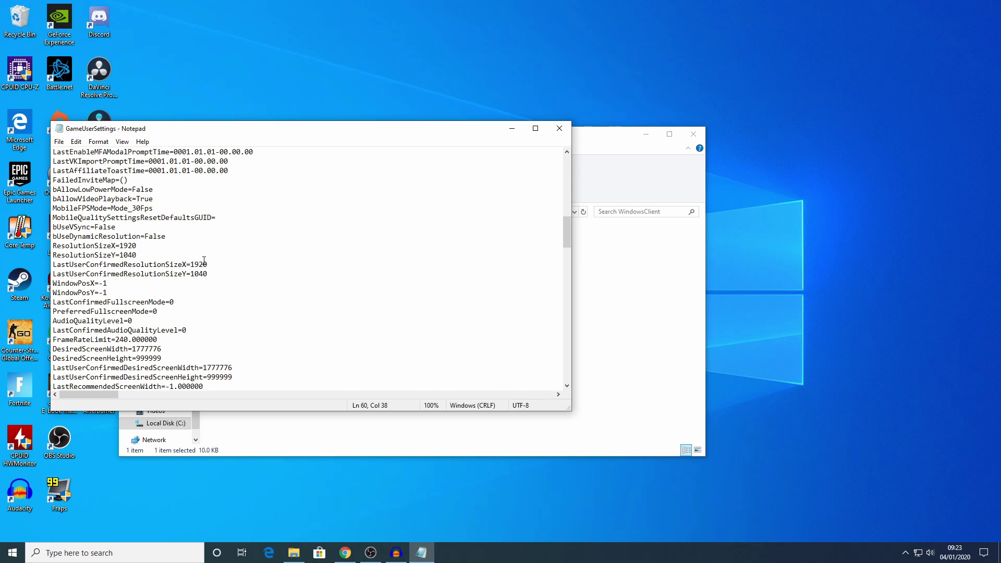
{"action": "mouse_move", "coordinate": [120, 246]}
{"action": "left_mouse_down"}
{"action": "mouse_move", "coordinate": [136, 245]}
{"action": "mouse_move", "coordinate": [121, 256]}
{"action": "left_mouse_up"}
{"action": "left_click", "coordinate": [176, 253]}
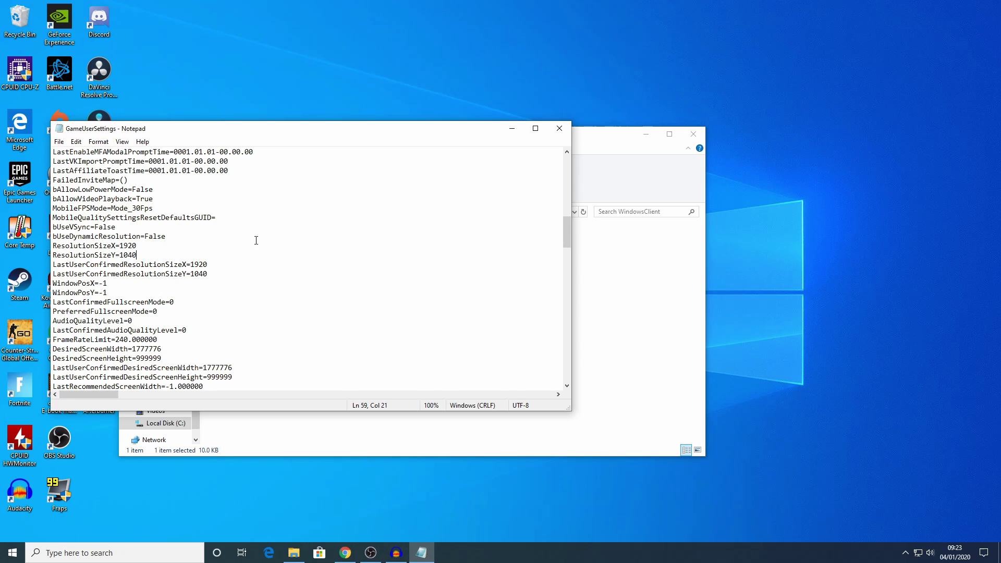
{"action": "left_click", "coordinate": [561, 133]}
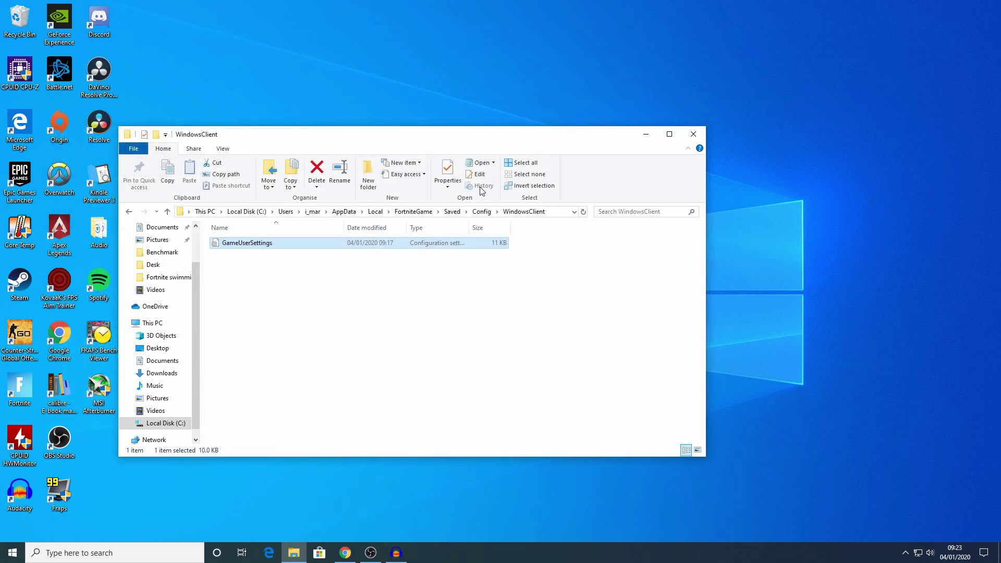
{"action": "left_click", "coordinate": [306, 273]}
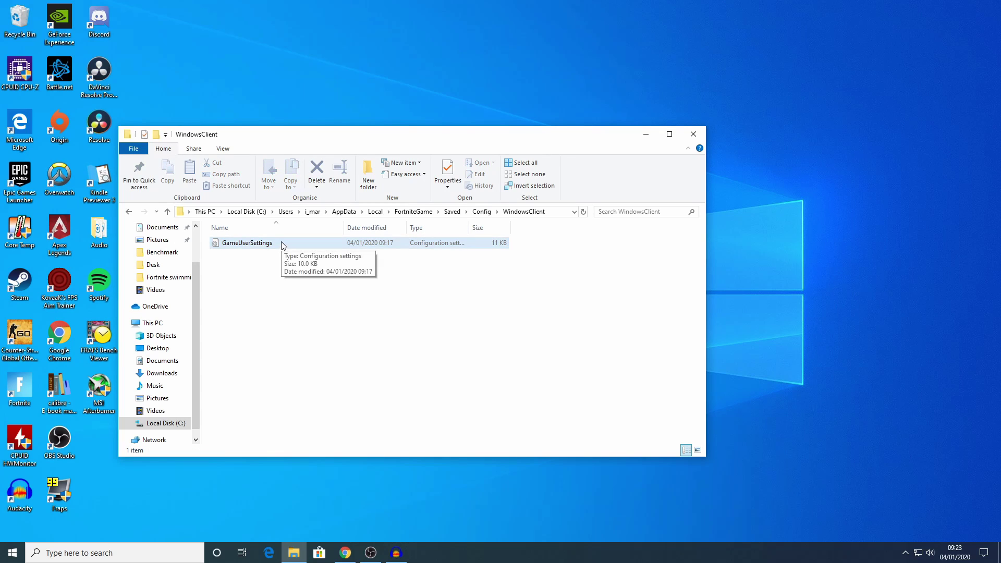
{"action": "right_click", "coordinate": [282, 242]}
{"action": "left_click", "coordinate": [313, 383]}
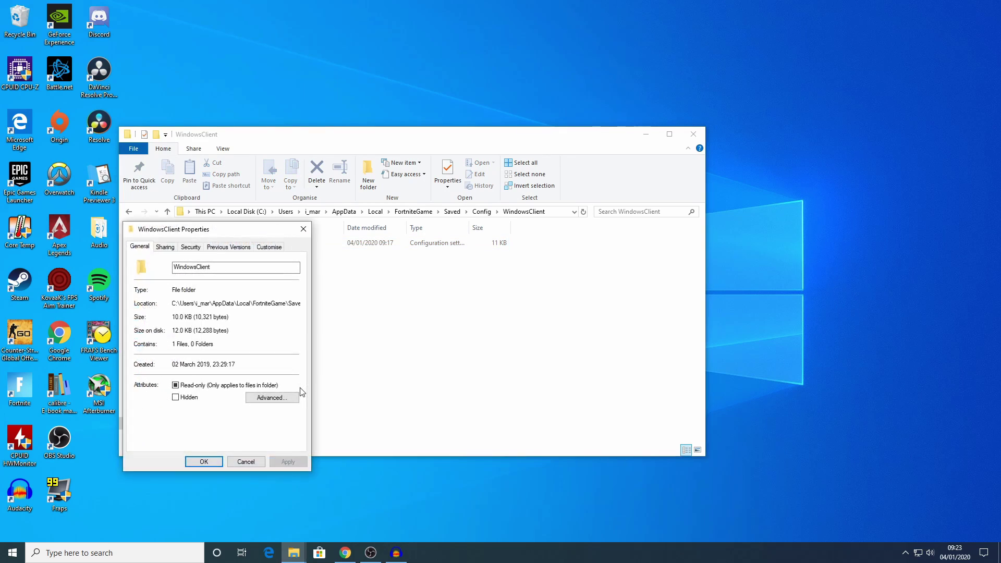
{"action": "left_click", "coordinate": [242, 462]}
Clear the Read-only attribute in the properties of the GameUserSettings file and apply the change.
{"action": "left_click", "coordinate": [250, 242]}
{"action": "right_click", "coordinate": [264, 242]}
{"action": "left_click", "coordinate": [286, 428]}
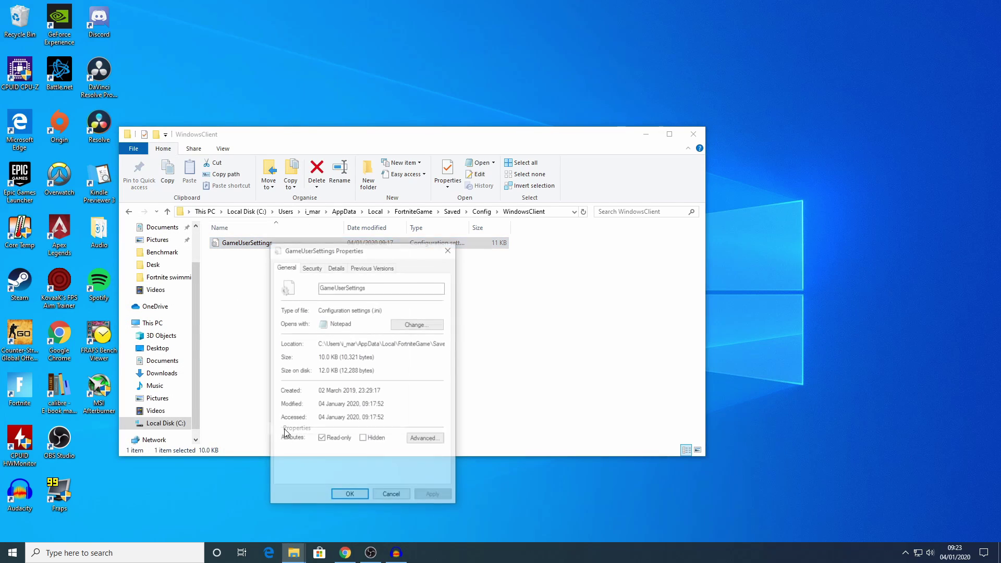
{"action": "left_click", "coordinate": [322, 439]}
{"action": "left_click", "coordinate": [428, 496]}
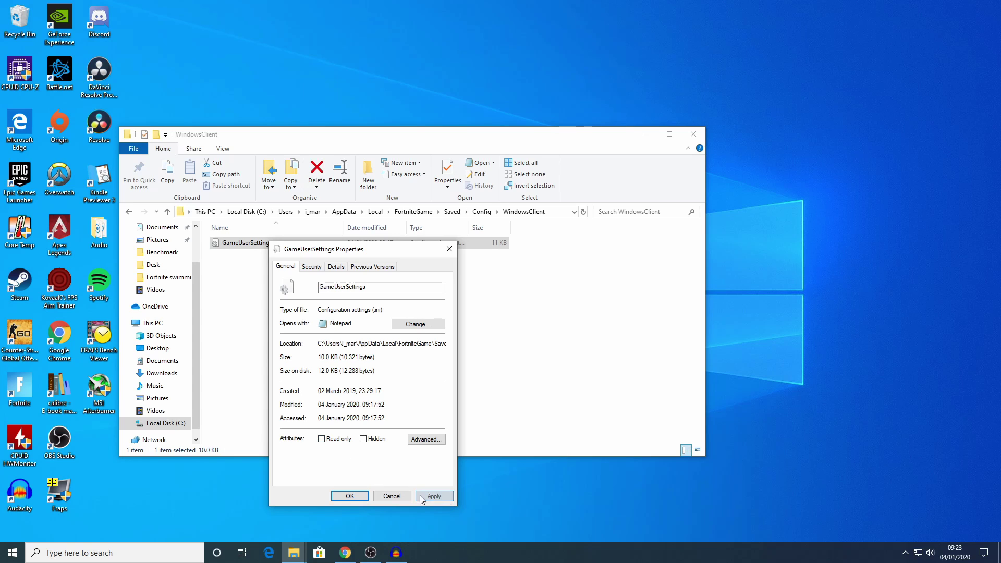
{"action": "left_click", "coordinate": [350, 496]}
Set ResolutionSizeY and LastUserConfirmedResolutionSizeY to 1080 in GameUserSettings, then close the file with the changes saved.
{"action": "double_click", "coordinate": [285, 244]}
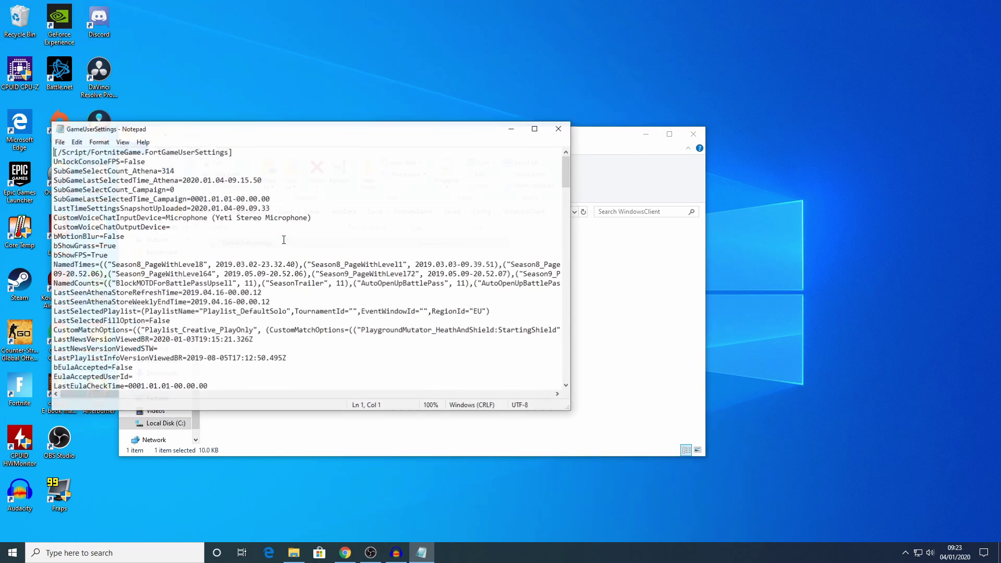
{"action": "left_click_drag", "start_coordinate": [567, 162], "coordinate": [568, 244]}
{"action": "left_click", "coordinate": [146, 209]}
{"action": "key", "text": "BackSpace"}
{"action": "key", "text": "BackSpace"}
{"action": "type", "text": "80"}
{"action": "left_click", "coordinate": [207, 228]}
{"action": "key", "text": "BackSpace"}
{"action": "key", "text": "BackSpace"}
{"action": "type", "text": "80"}
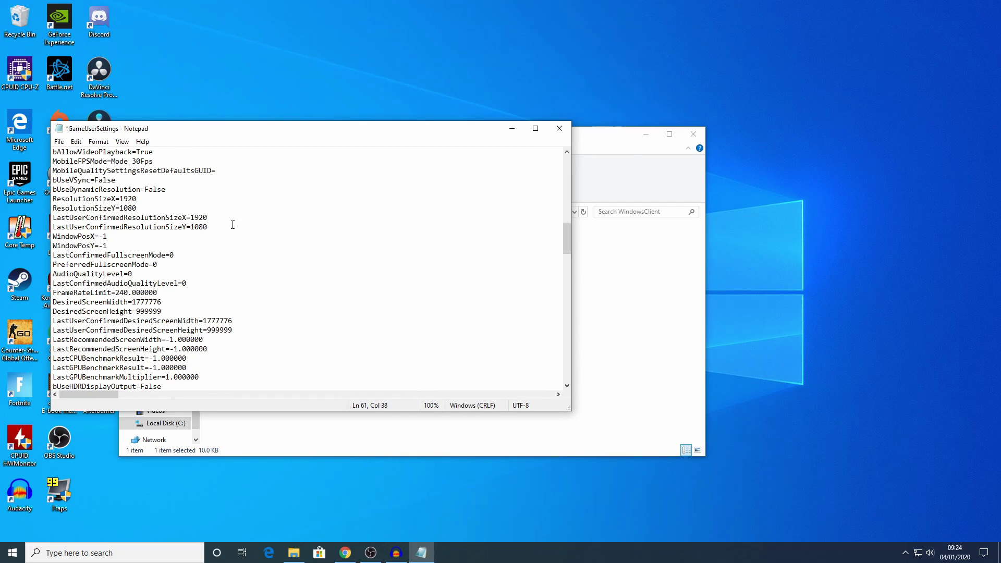
{"action": "left_click", "coordinate": [560, 128]}
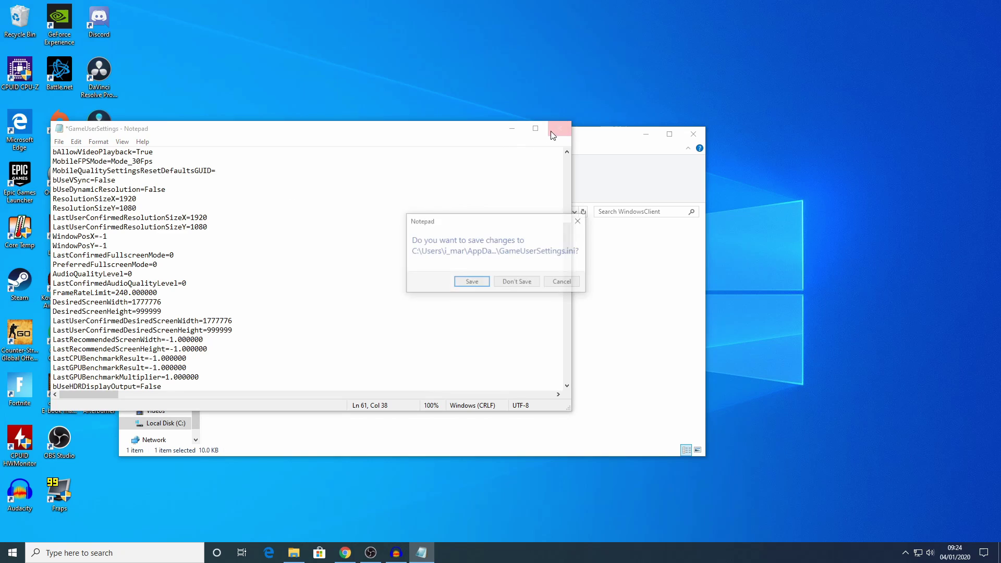
{"action": "left_click", "coordinate": [472, 284]}
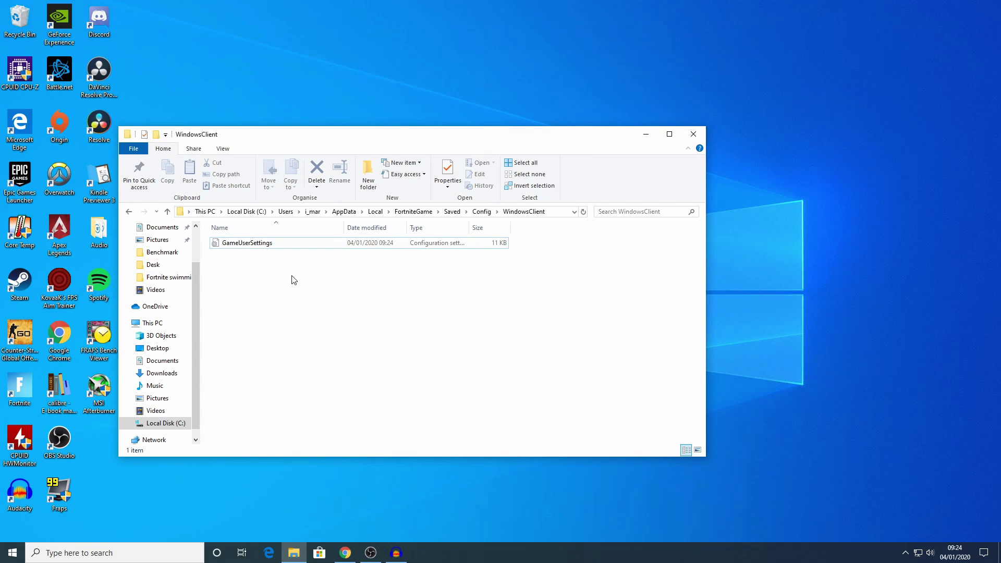
Set the GameUserSettings file's attribute to Read-only in its properties, apply the change, and close the WindowsClient folder.
{"action": "right_click", "coordinate": [299, 246]}
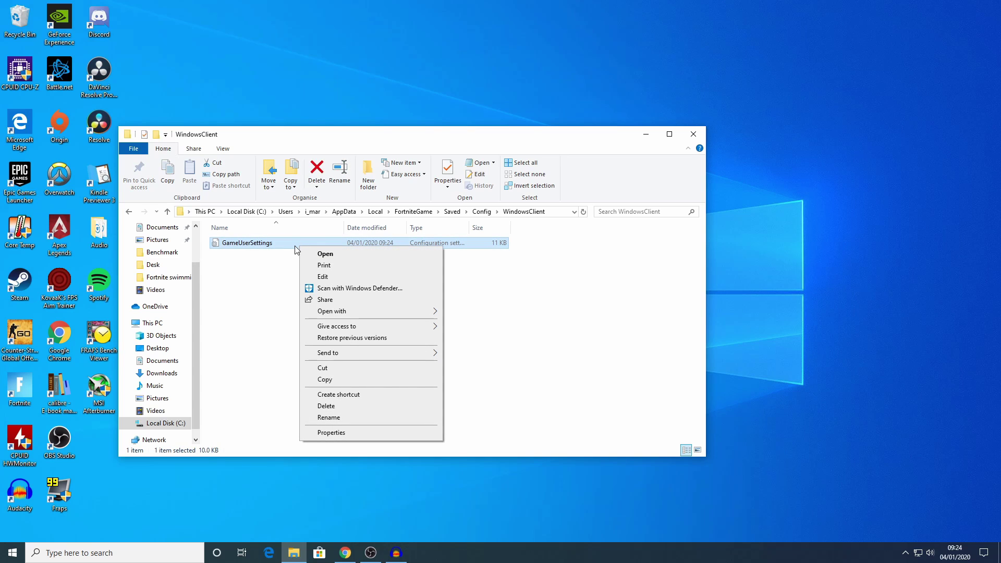
{"action": "left_click", "coordinate": [333, 432]}
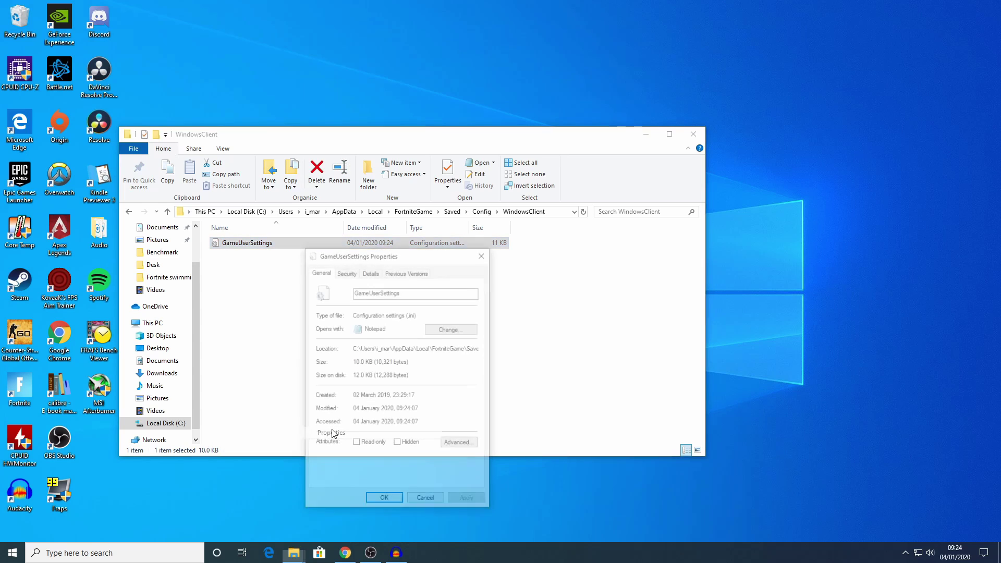
{"action": "left_click", "coordinate": [356, 444]}
{"action": "left_click", "coordinate": [460, 499]}
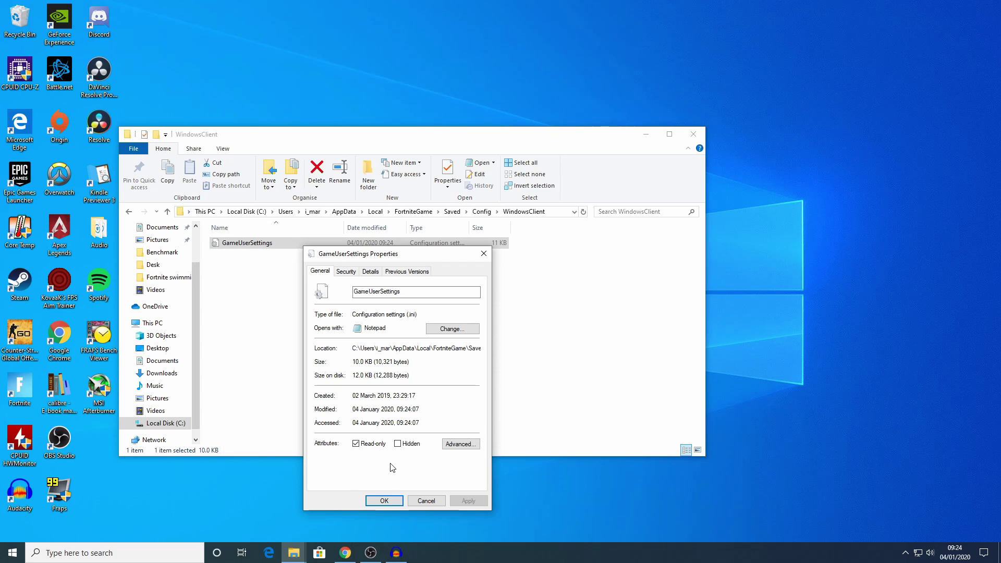
{"action": "left_click", "coordinate": [386, 500]}
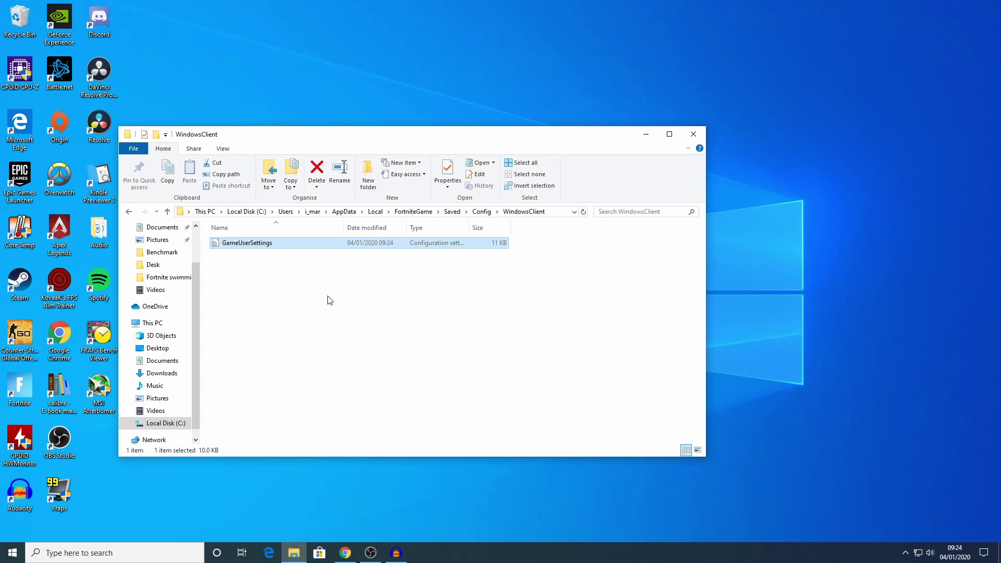
{"action": "left_click", "coordinate": [330, 300]}
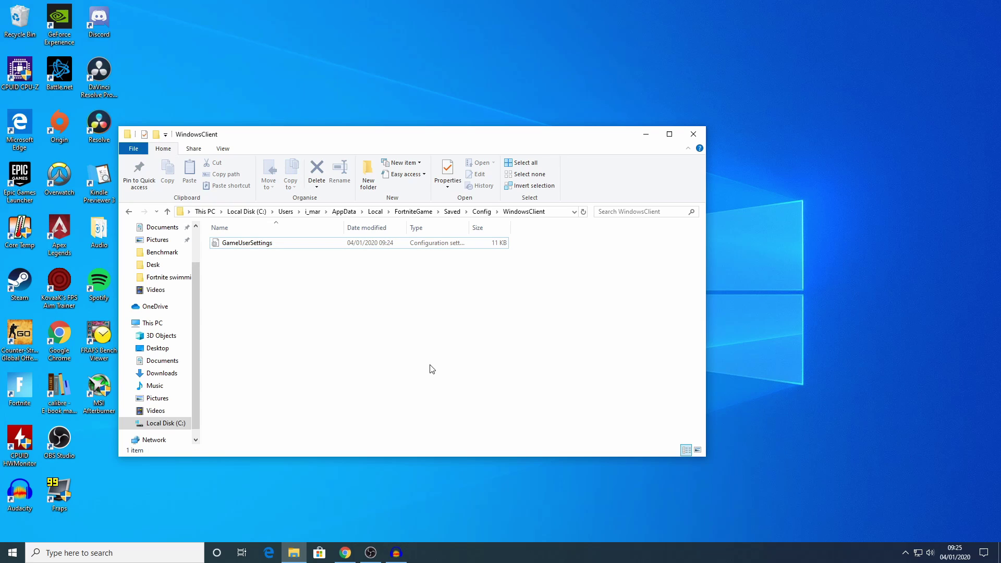
{"action": "left_click", "coordinate": [693, 135]}
Examine the available resolutions and settings on the Change Resolution page of NVIDIA Control Panel, then close it without changes.
{"action": "right_click", "coordinate": [526, 289]}
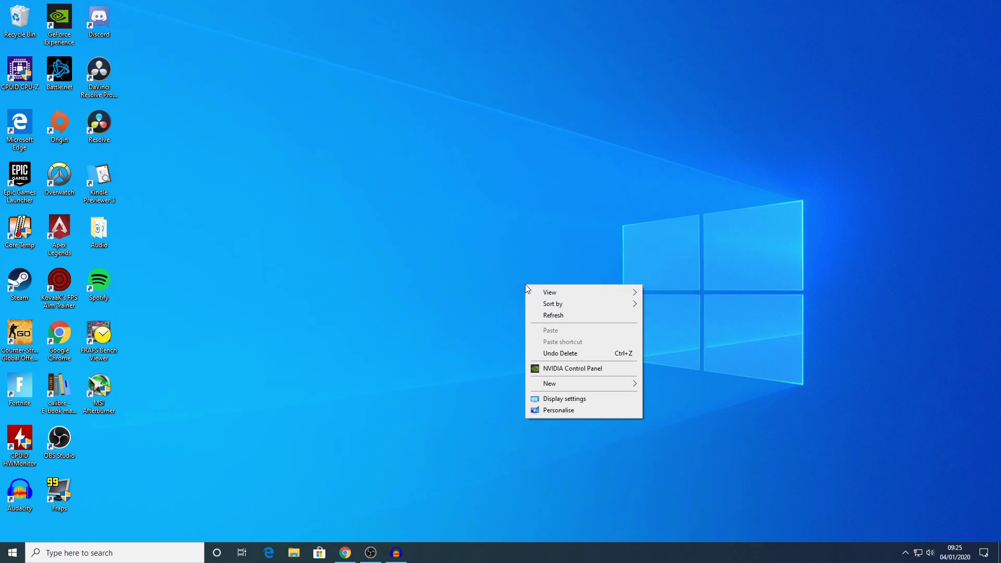
{"action": "left_click", "coordinate": [557, 371]}
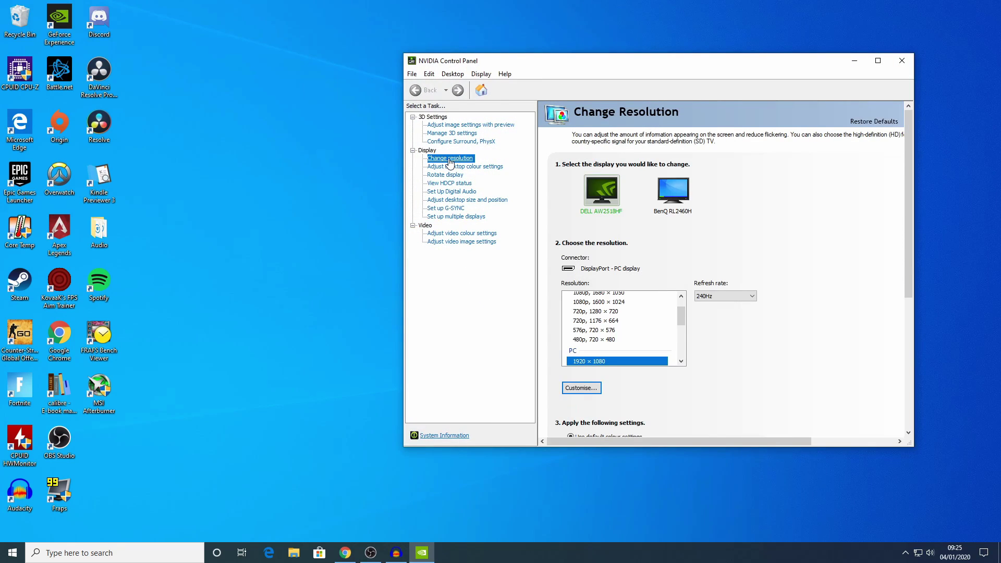
{"action": "left_click_drag", "start_coordinate": [680, 316], "coordinate": [680, 325]}
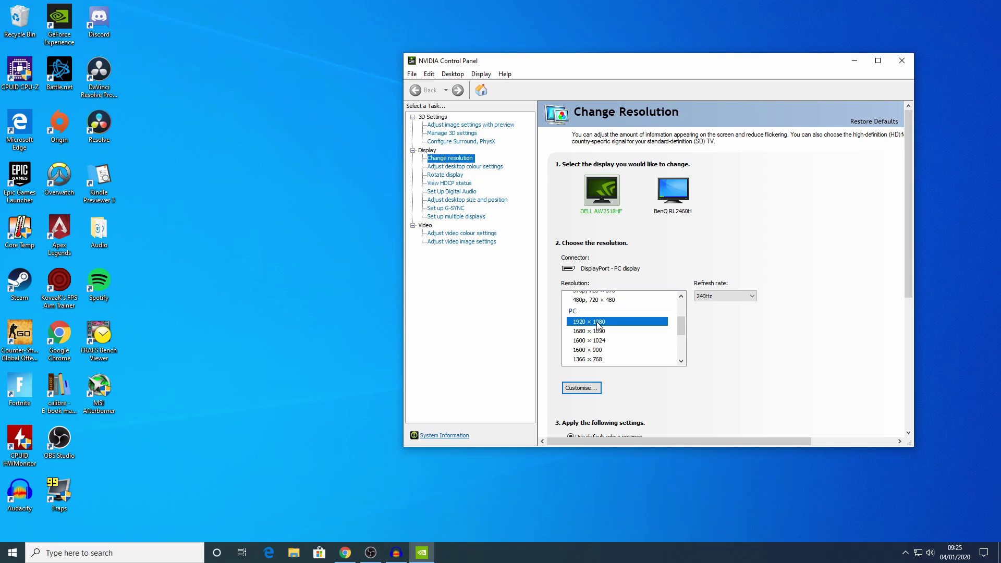
{"action": "scroll", "coordinate": [772, 331], "scroll_direction": "down", "scroll_amount": 5}
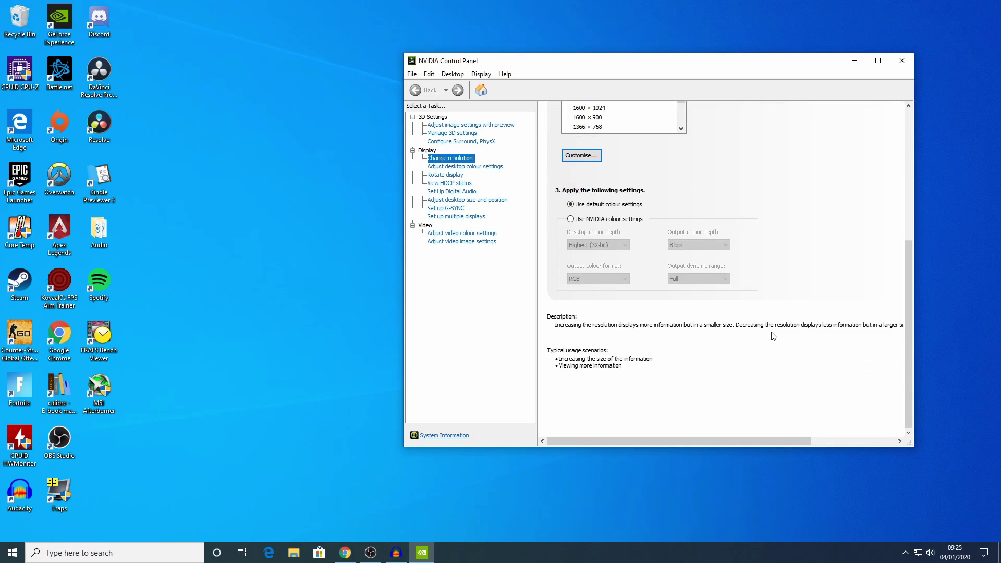
{"action": "left_click_drag", "start_coordinate": [907, 336], "coordinate": [907, 206]}
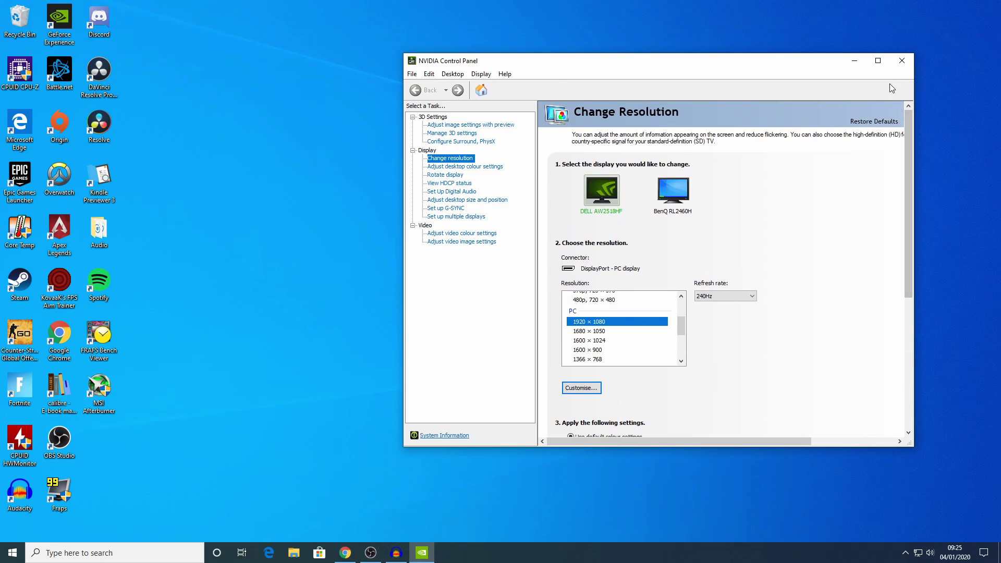
{"action": "left_click", "coordinate": [901, 61]}
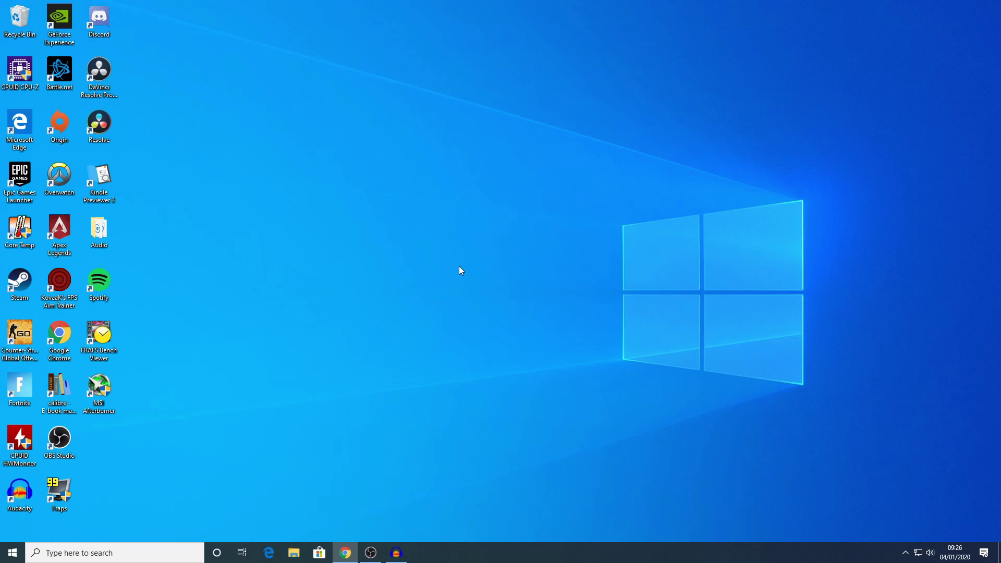
Check the display resolution under Scale and layout in the Windows display settings, then close the Settings window.
{"action": "right_click", "coordinate": [461, 270]}
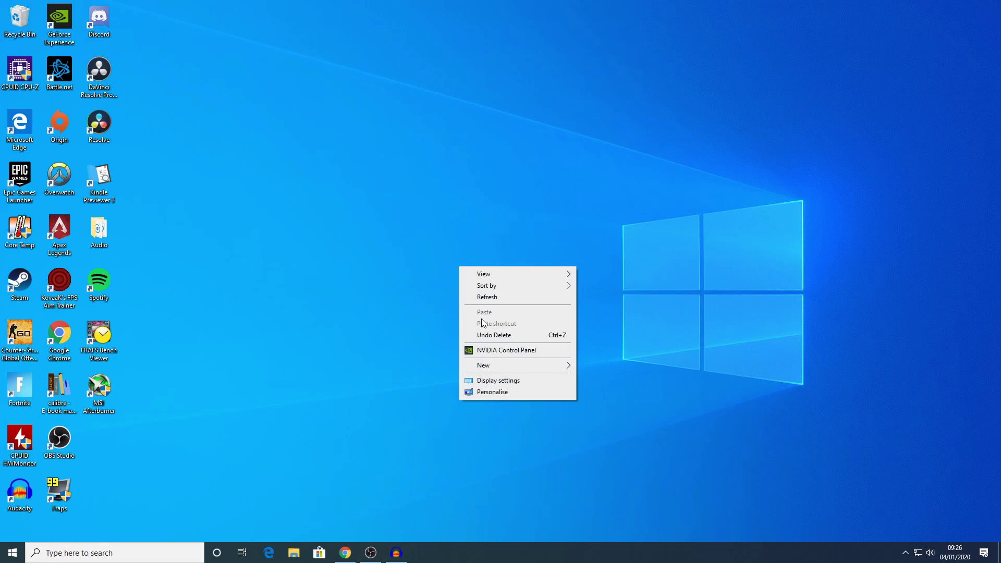
{"action": "left_click", "coordinate": [494, 382]}
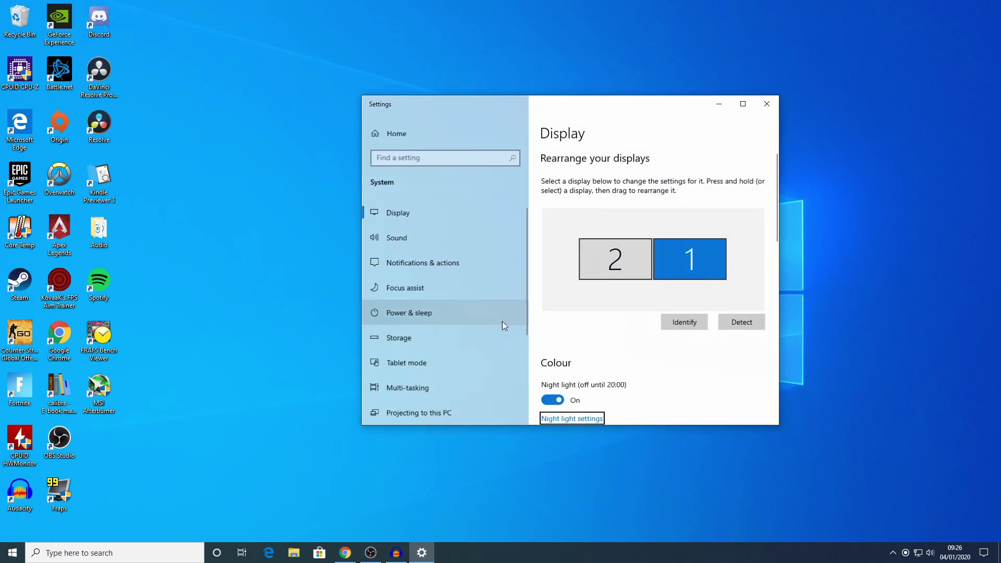
{"action": "scroll", "coordinate": [633, 305], "scroll_direction": "down", "scroll_amount": 5}
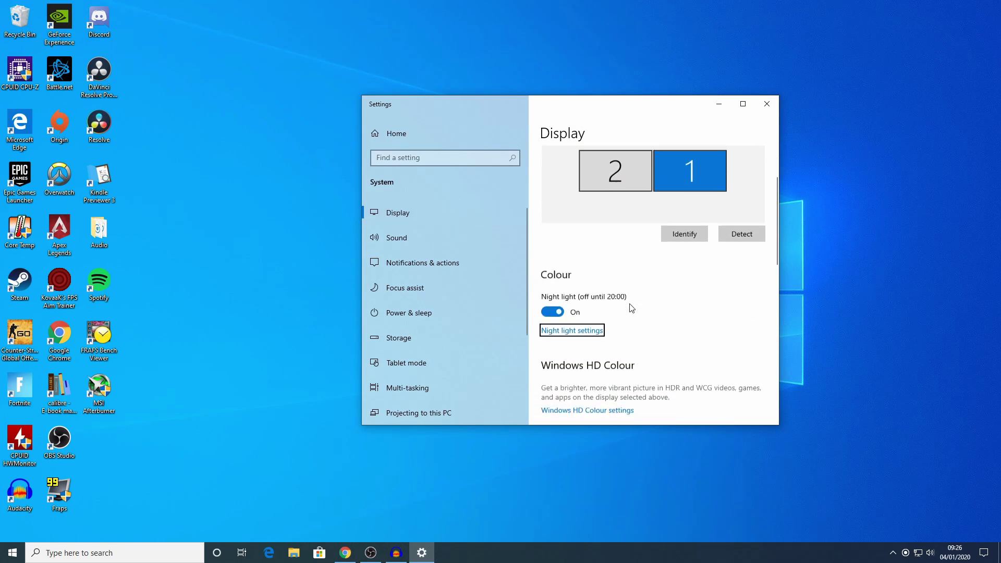
{"action": "scroll", "coordinate": [640, 306], "scroll_direction": "down", "scroll_amount": 2}
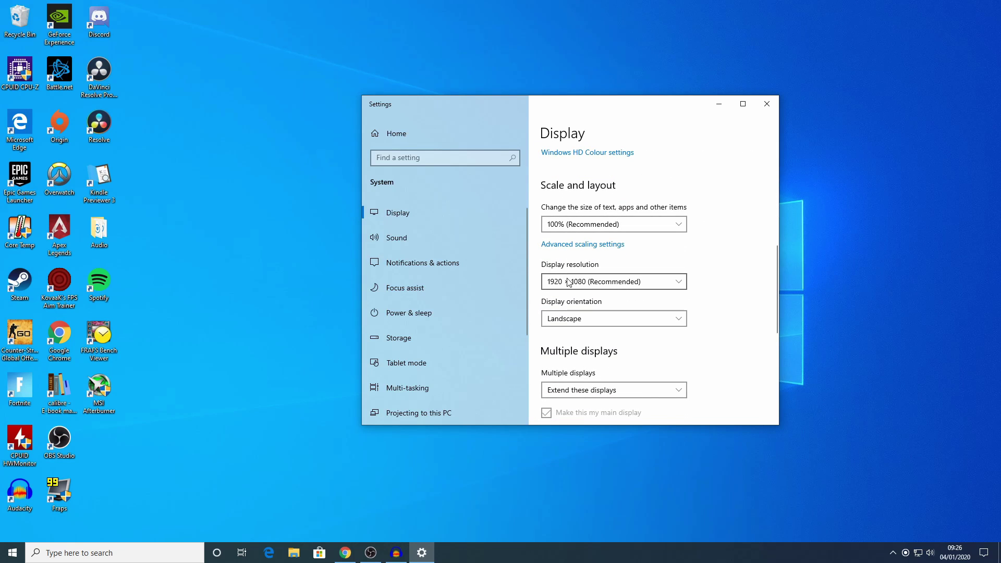
{"action": "left_click", "coordinate": [764, 107]}
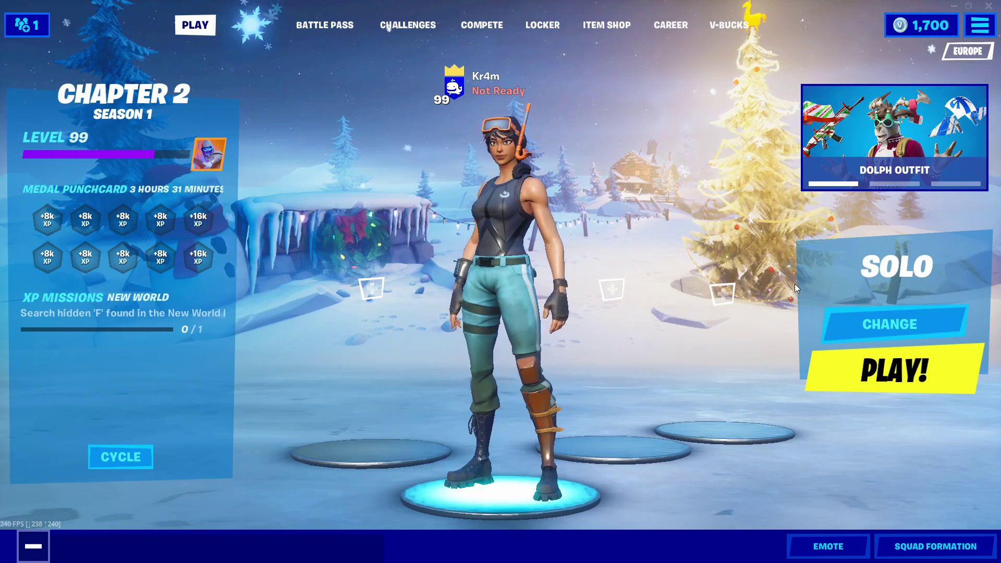